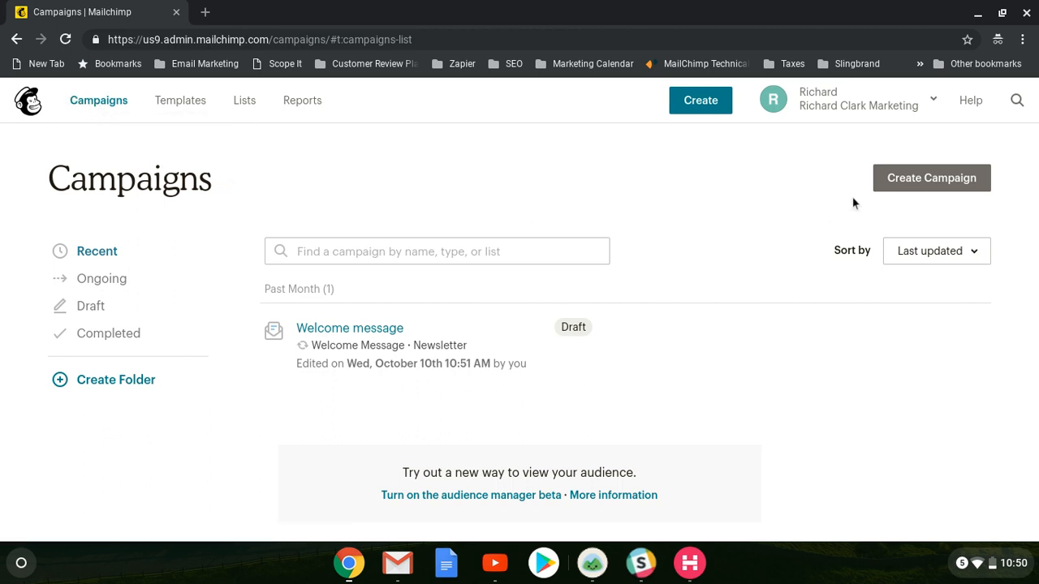
- Create a regular email campaign named "November Newsletter"
click(935, 186)
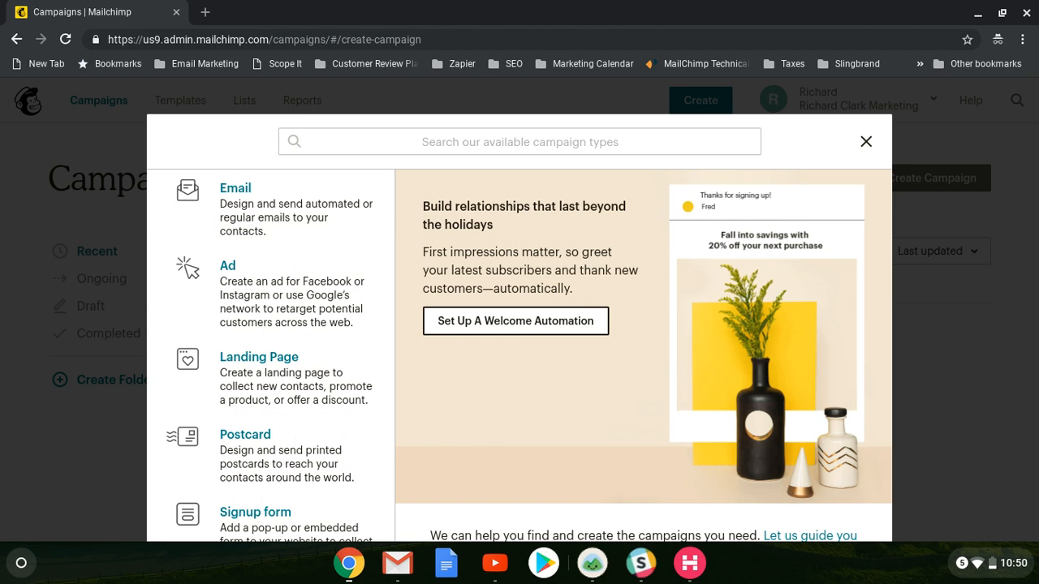
click(284, 209)
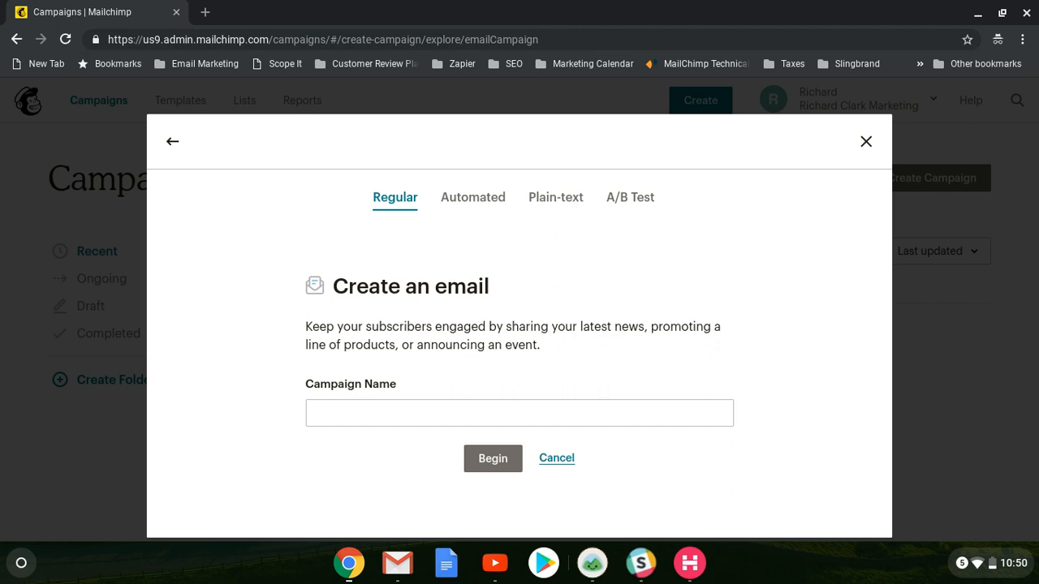
click(353, 416)
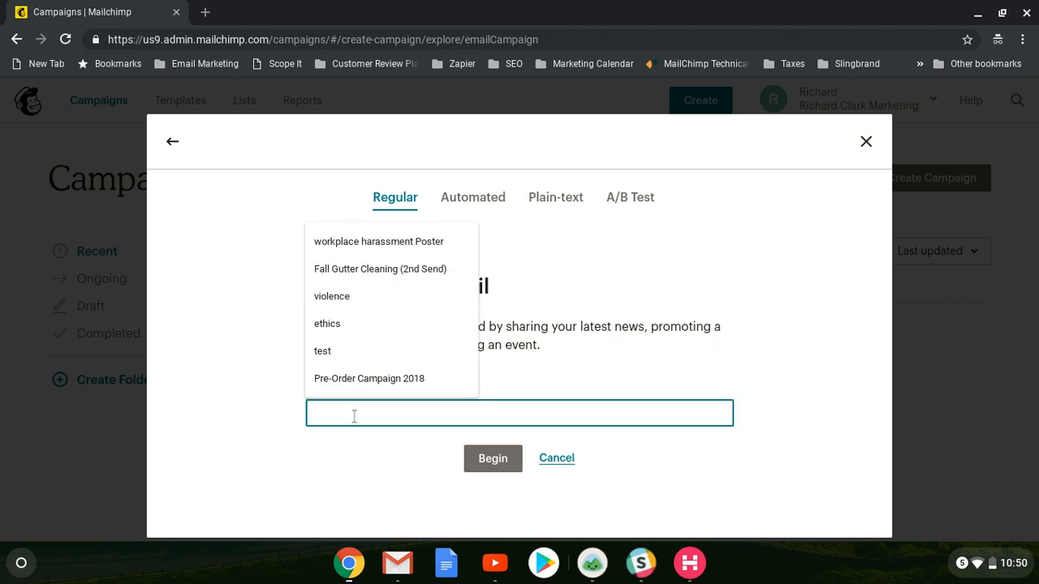
text(Nov)
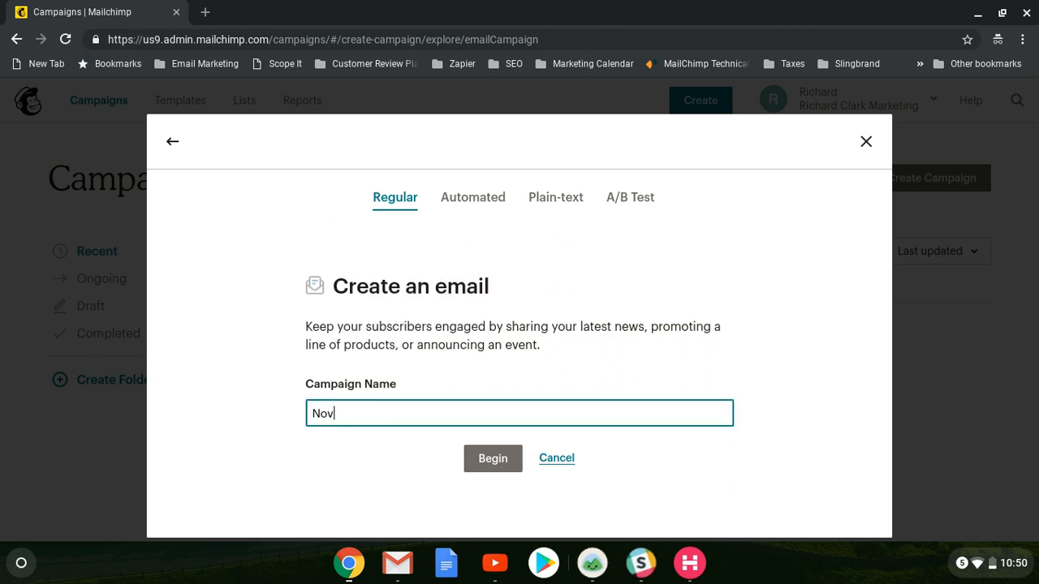
text(ember Neweseletter)
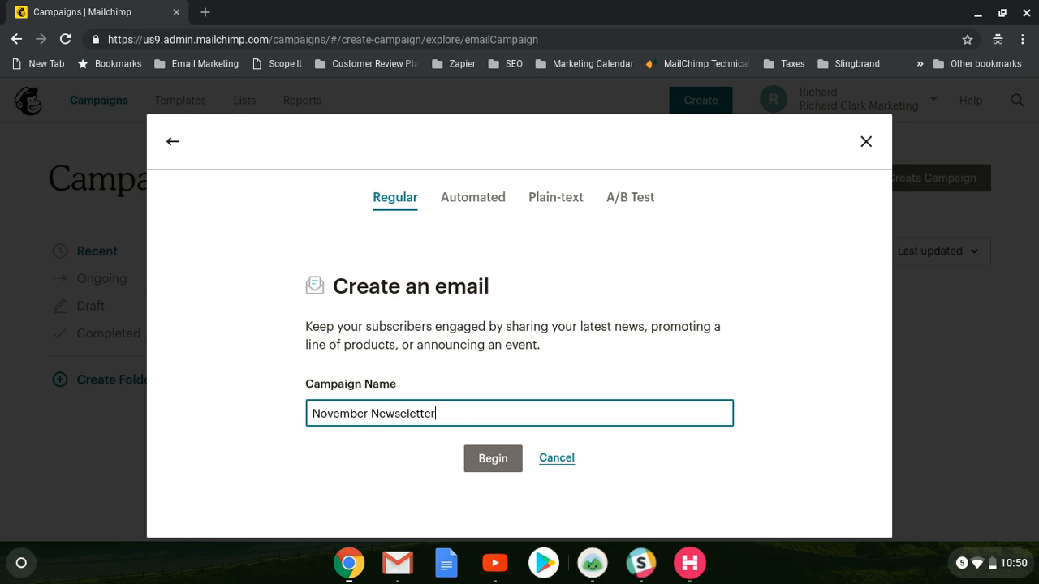
click(398, 414)
key(Delete)
click(497, 459)
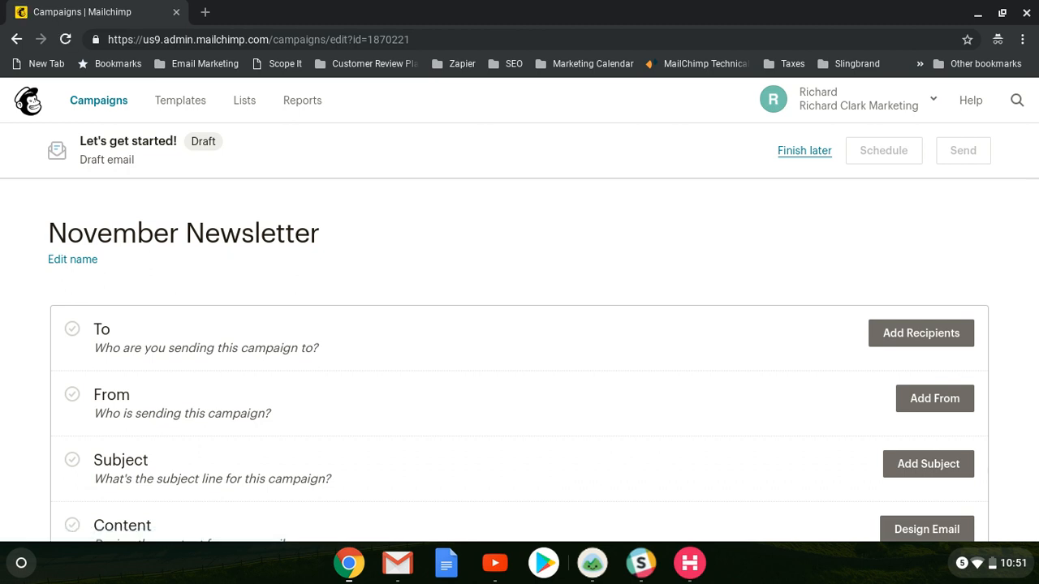
- Set the campaign's recipients to all subscribers on the Newsletter list and save the selection
scroll(520, 361, down, 1)
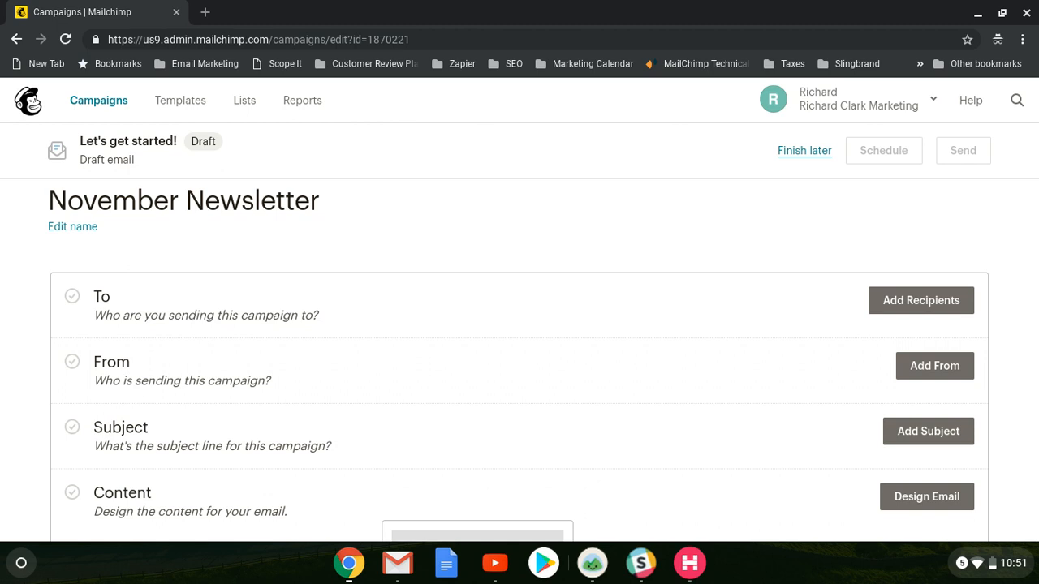
click(930, 306)
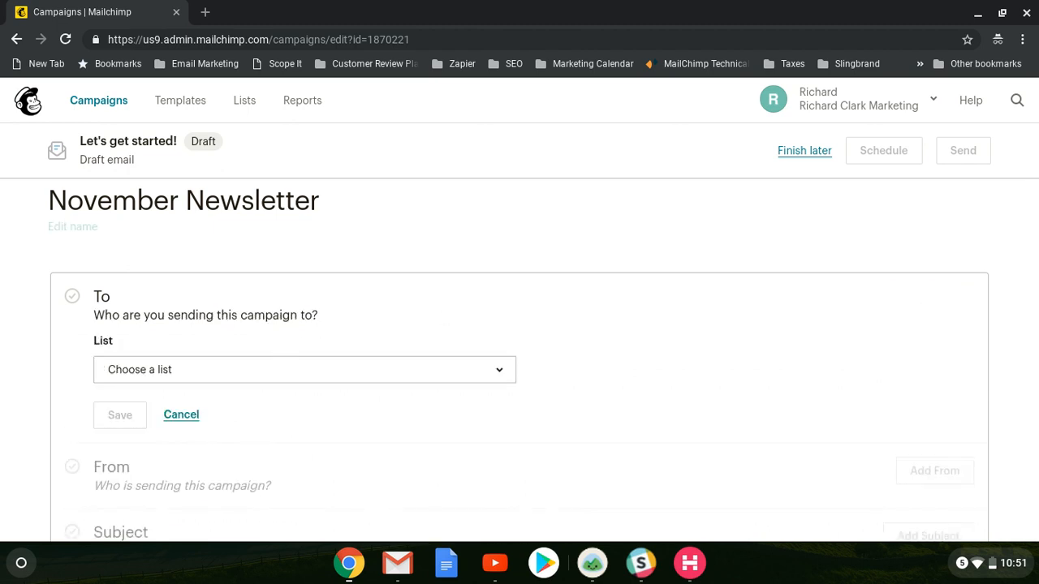
click(250, 375)
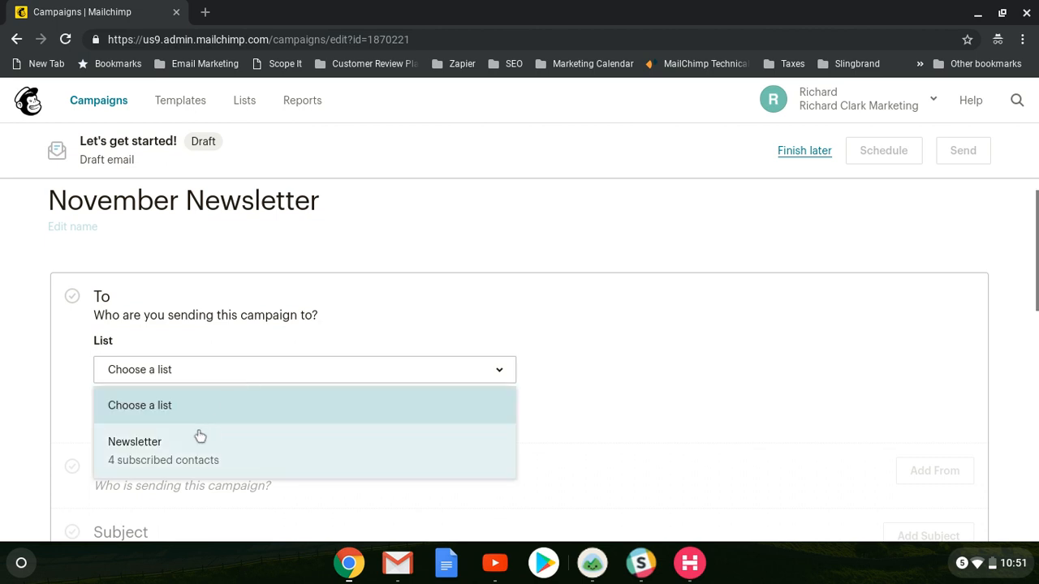
click(155, 448)
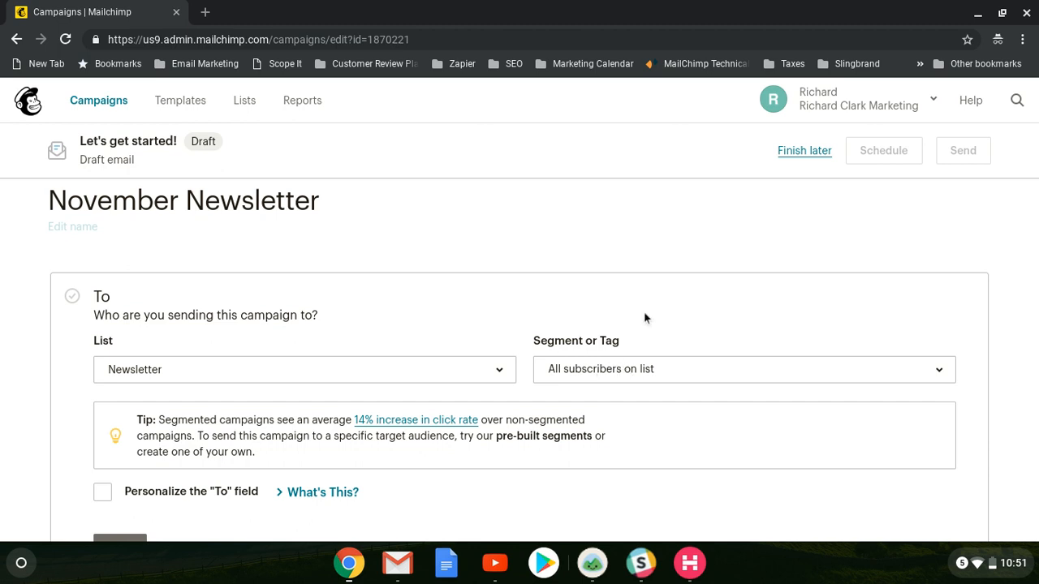
scroll(645, 313, down, 1)
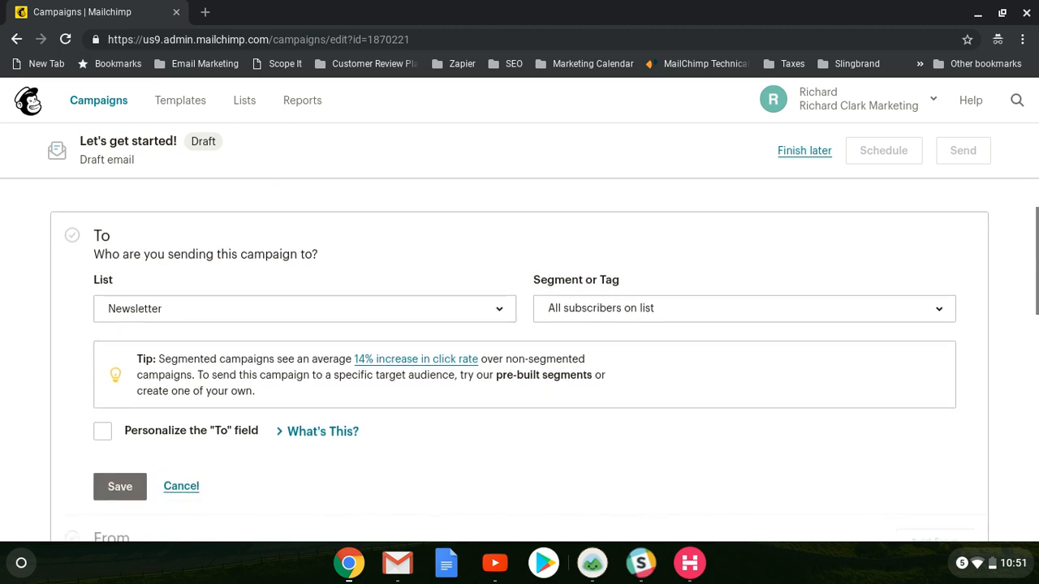
click(120, 487)
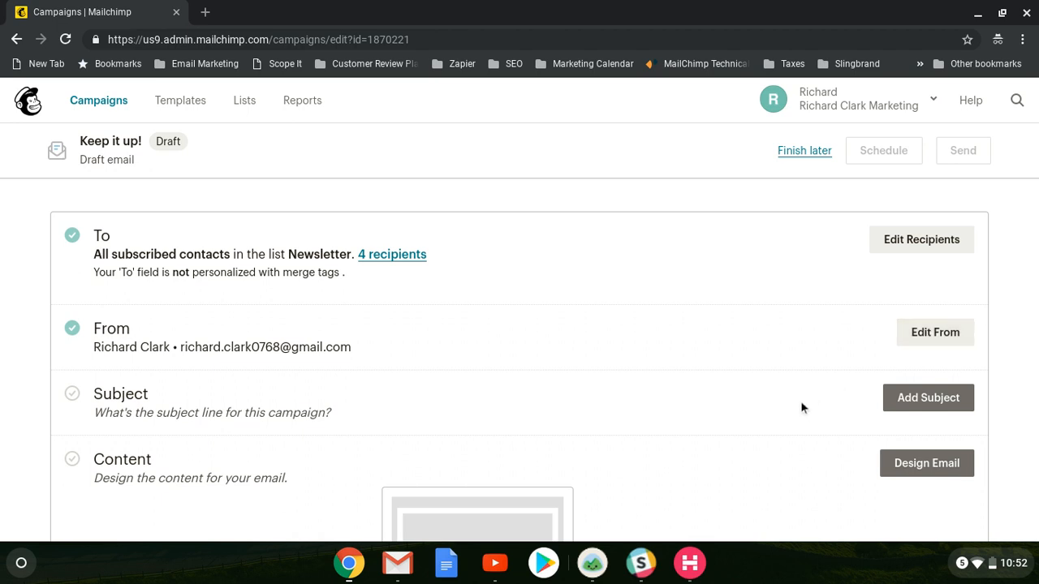
- Enter "Our November Newsletter is Here!" as the campaign's subject line
click(934, 400)
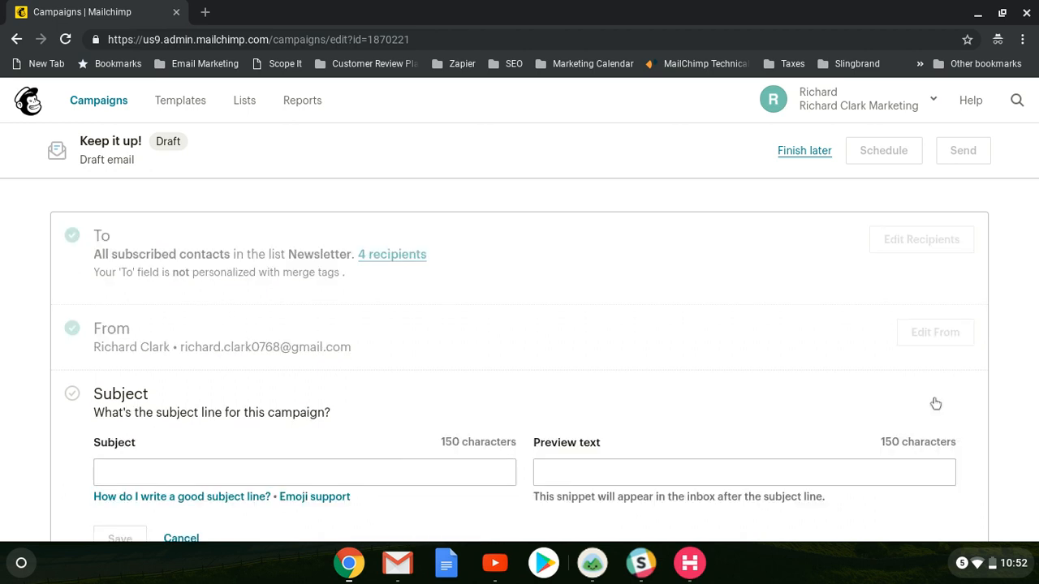
click(424, 473)
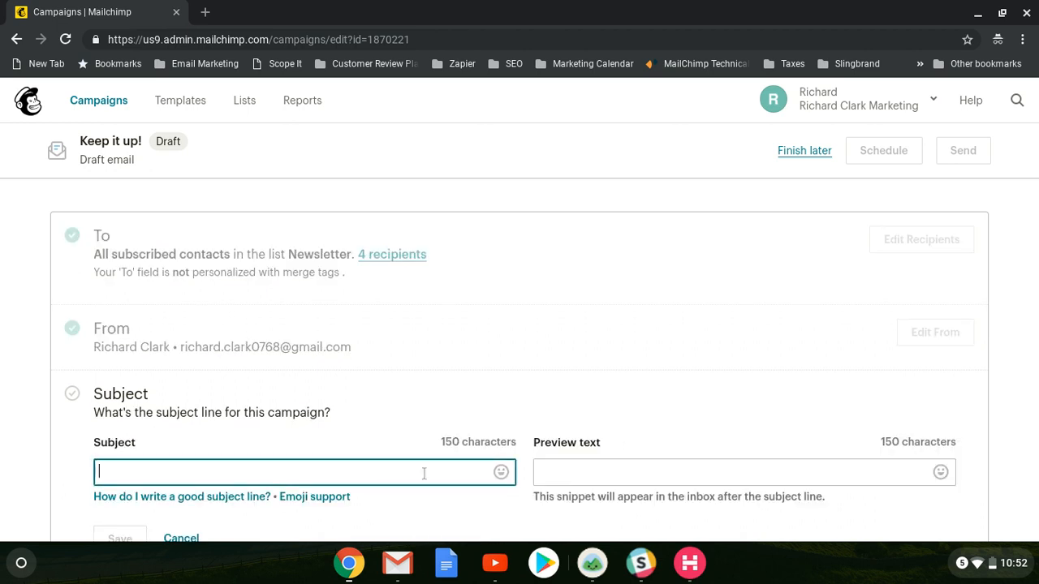
text(Our)
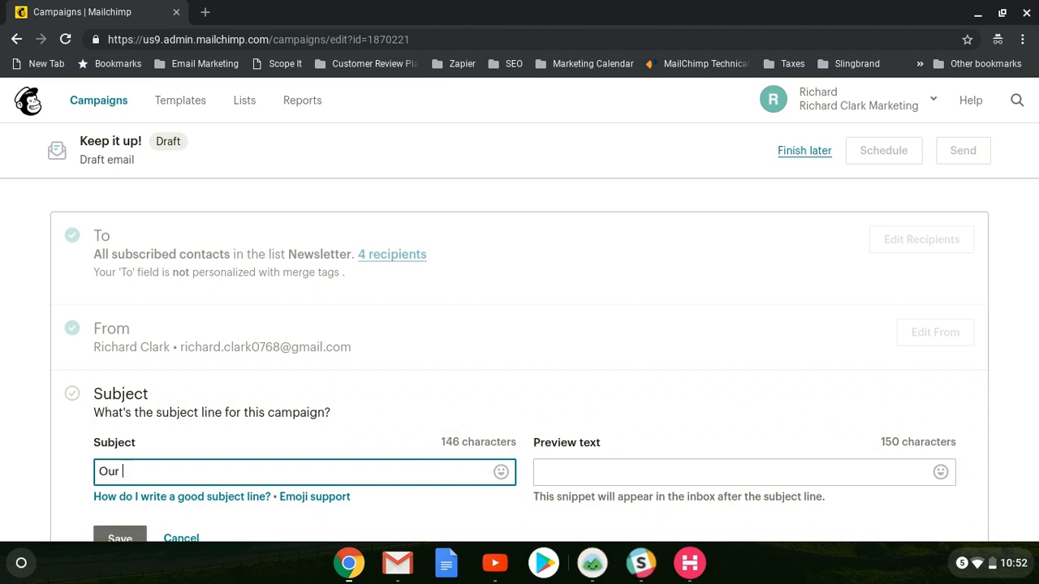
text( November )
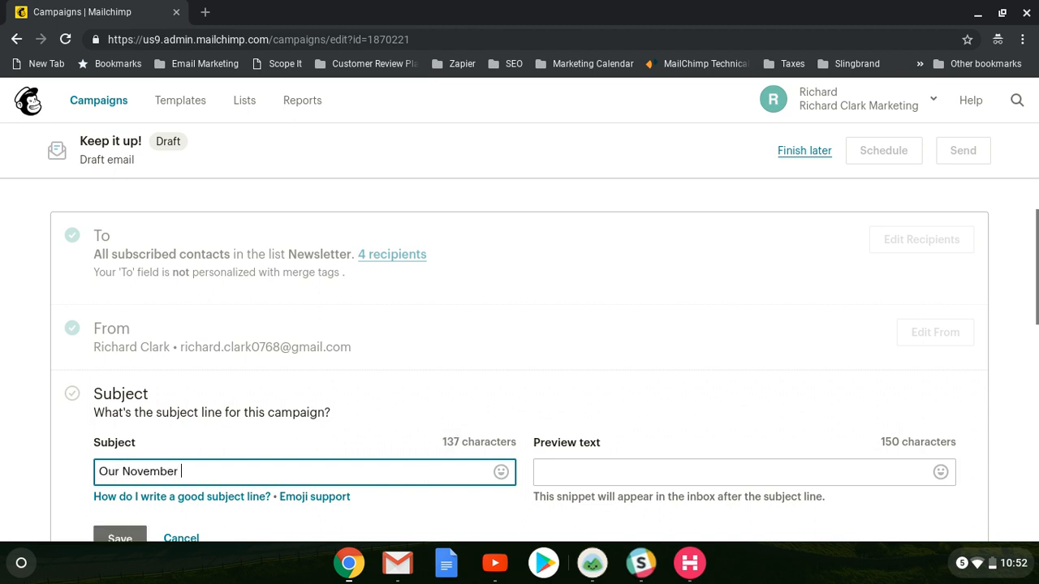
text(Newsletter is Here)
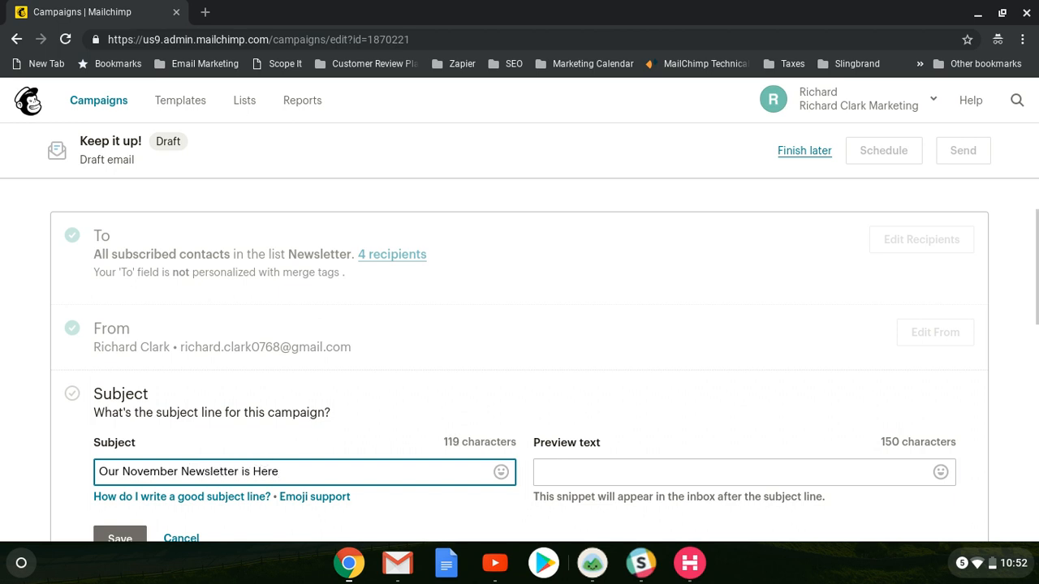
text(!)
- Add the preview text "Your 25% Discount is inside!" and save the subject settings
click(569, 475)
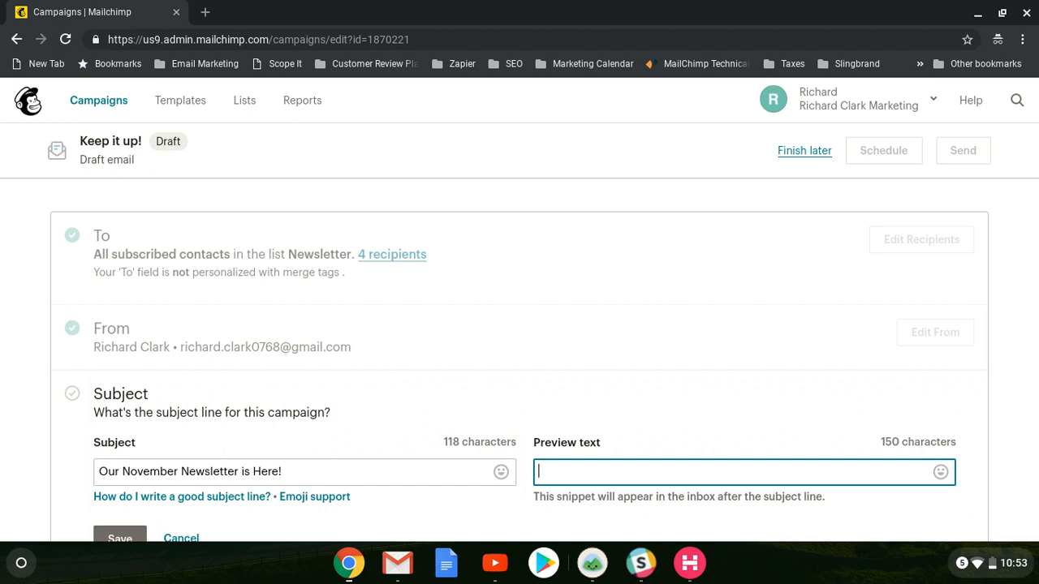
text(Yo)
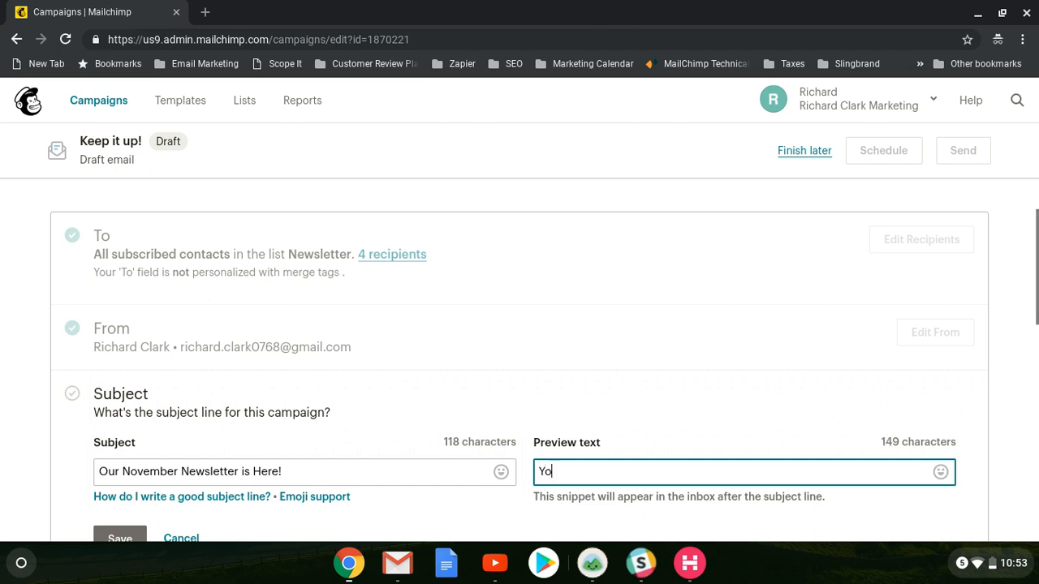
text(ur 25% Discount is )
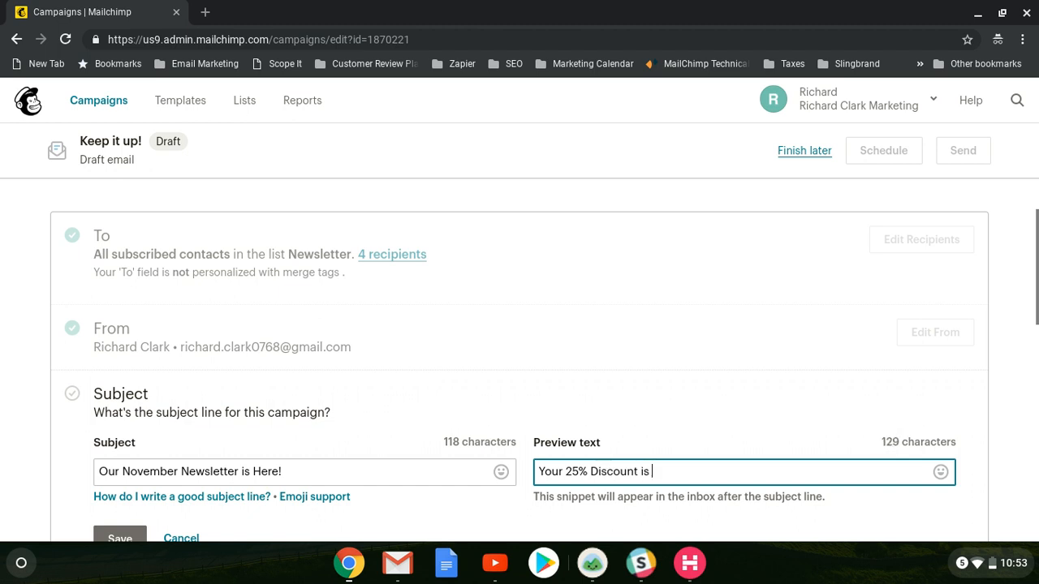
text(inside!)
click(638, 413)
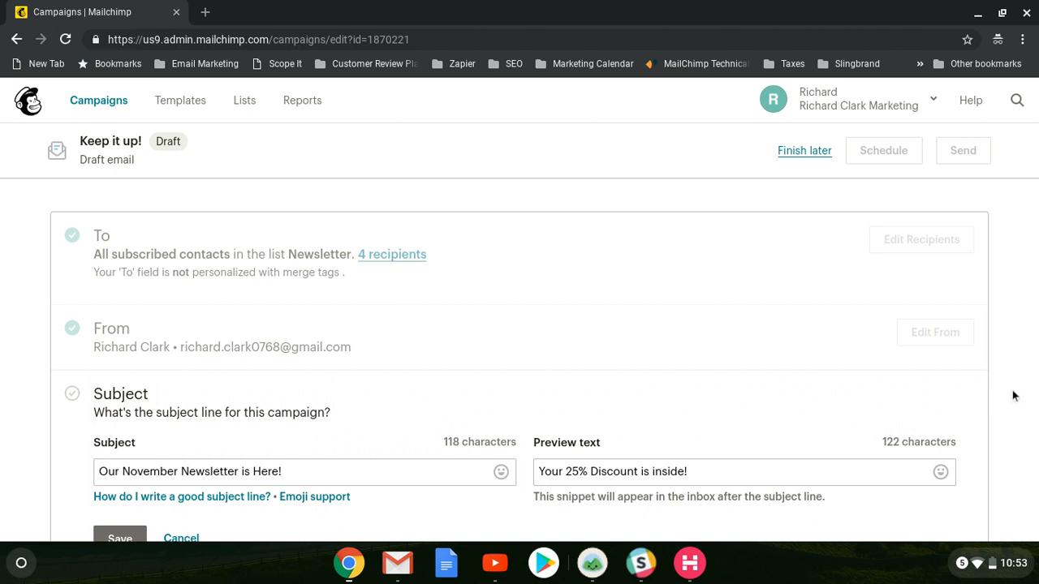
scroll(1012, 396, down, 1)
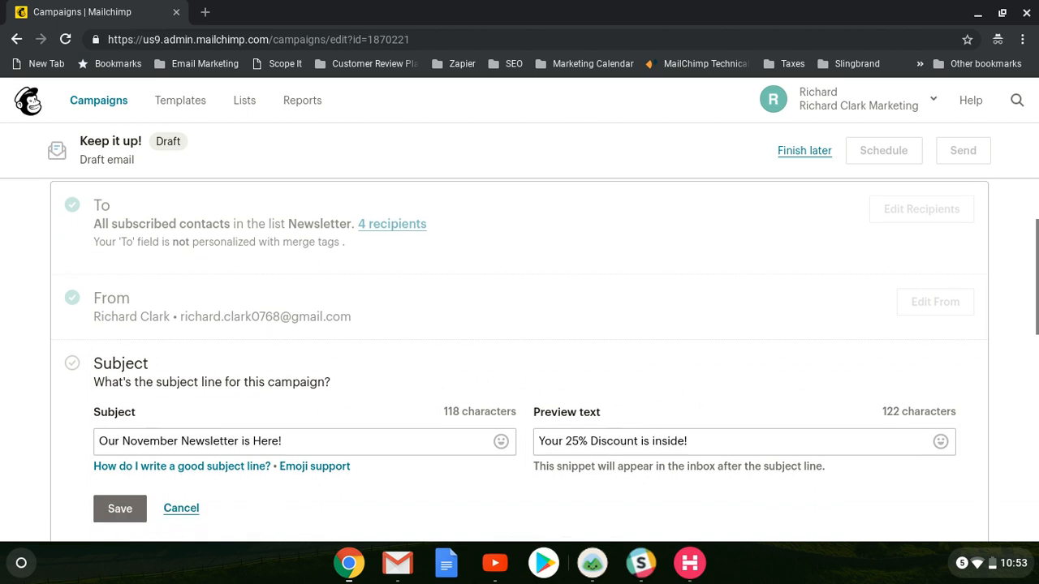
click(128, 510)
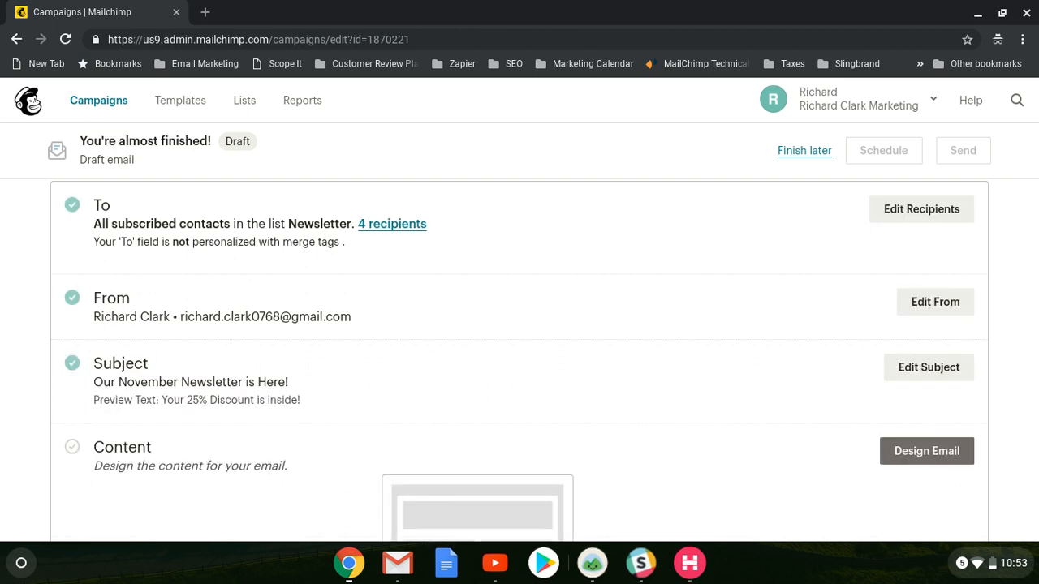
- Use the saved Generitech template for the email's content, then save and close the design
click(927, 451)
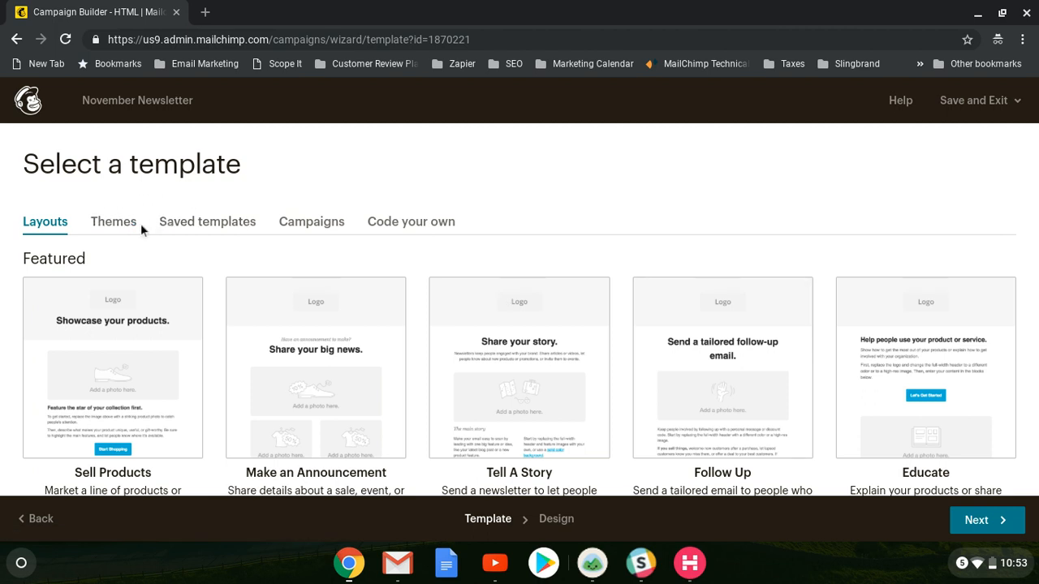
click(116, 228)
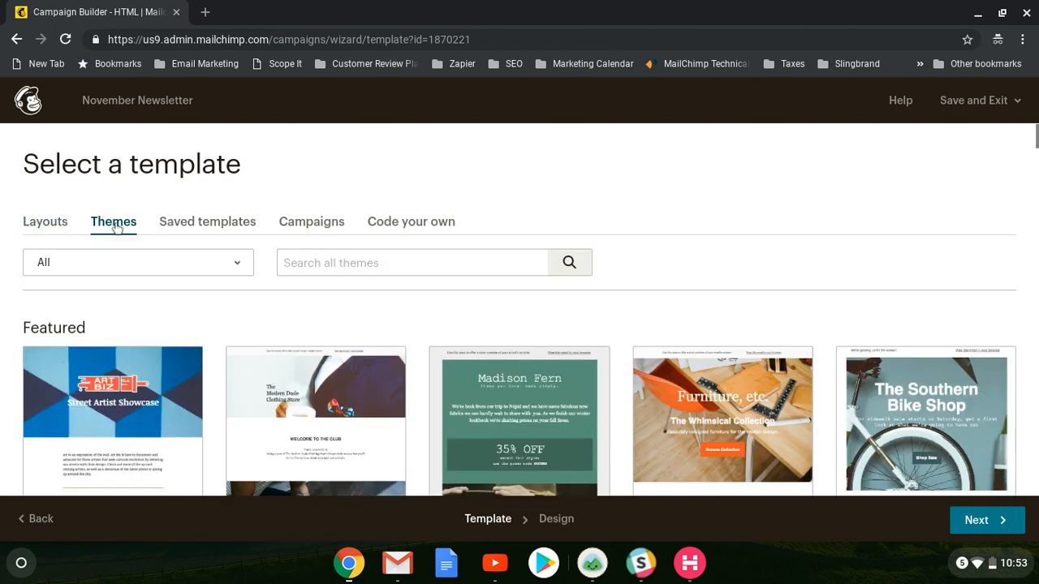
click(184, 221)
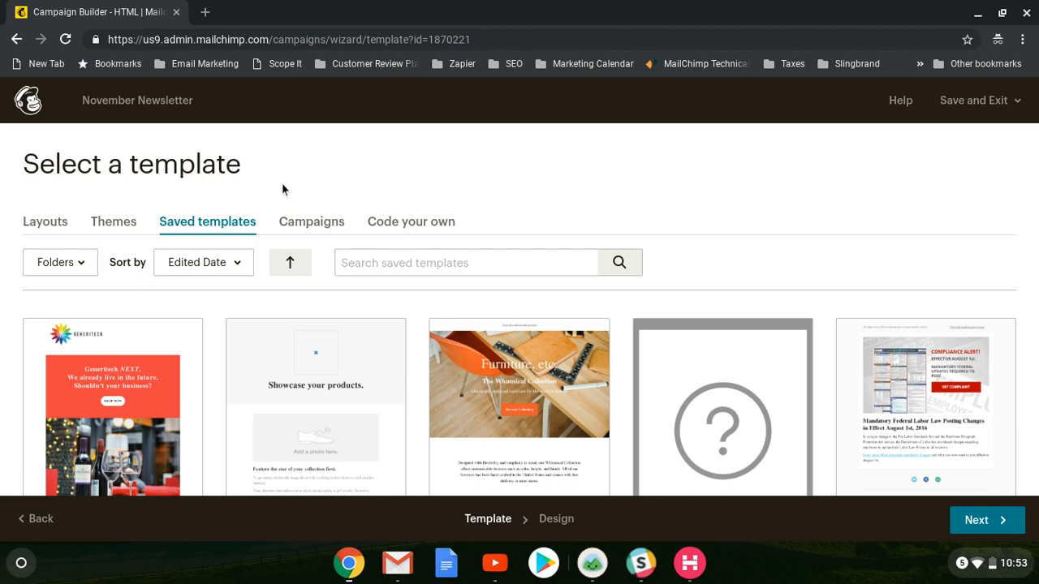
click(110, 387)
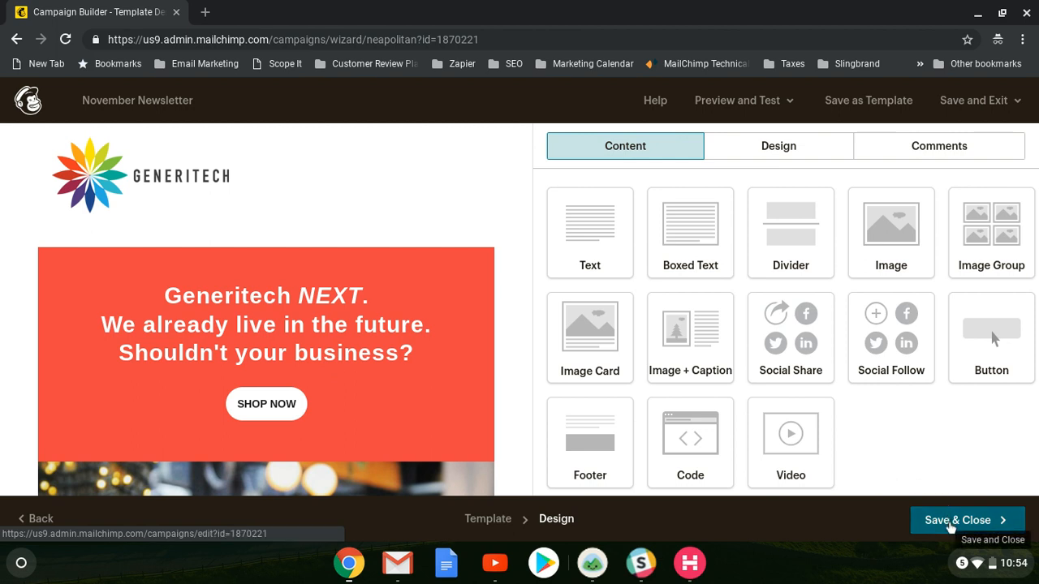
click(951, 528)
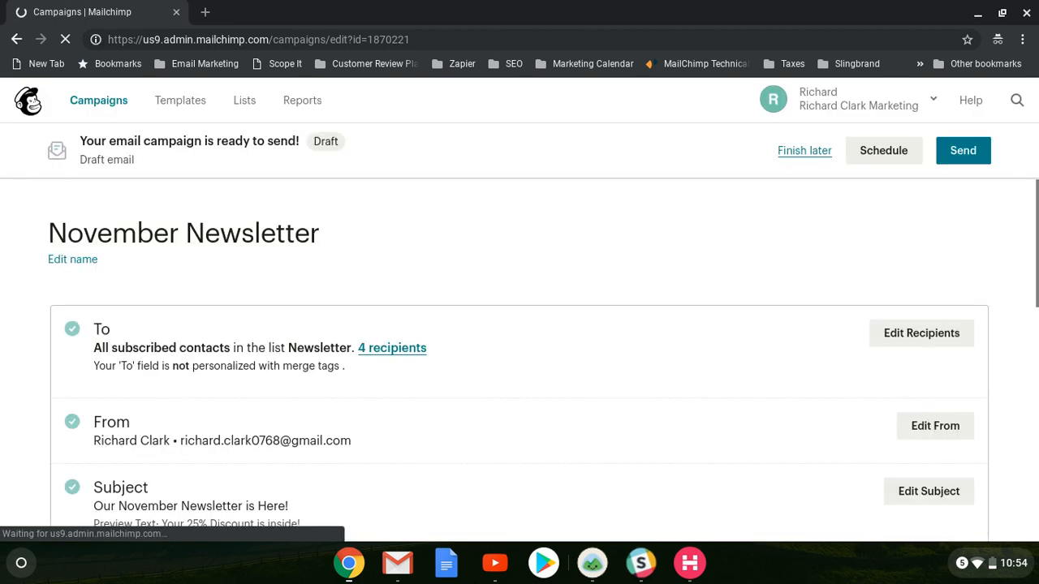
- Review the completed campaign settings and set the scheduled delivery date to November 10 2018
scroll(519, 357, down, 2)
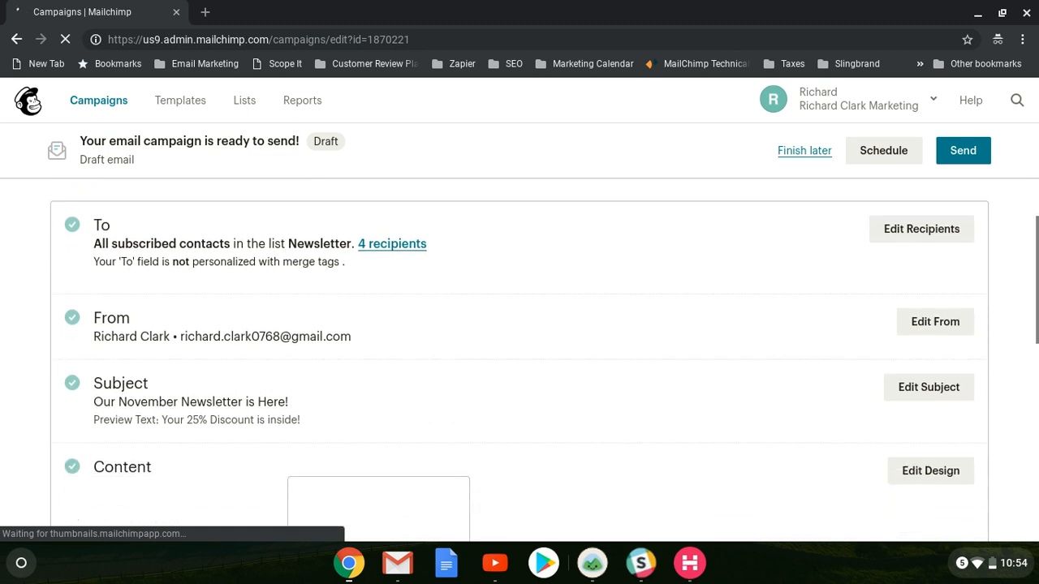
scroll(500, 404, down, 1)
scroll(499, 404, up, 1)
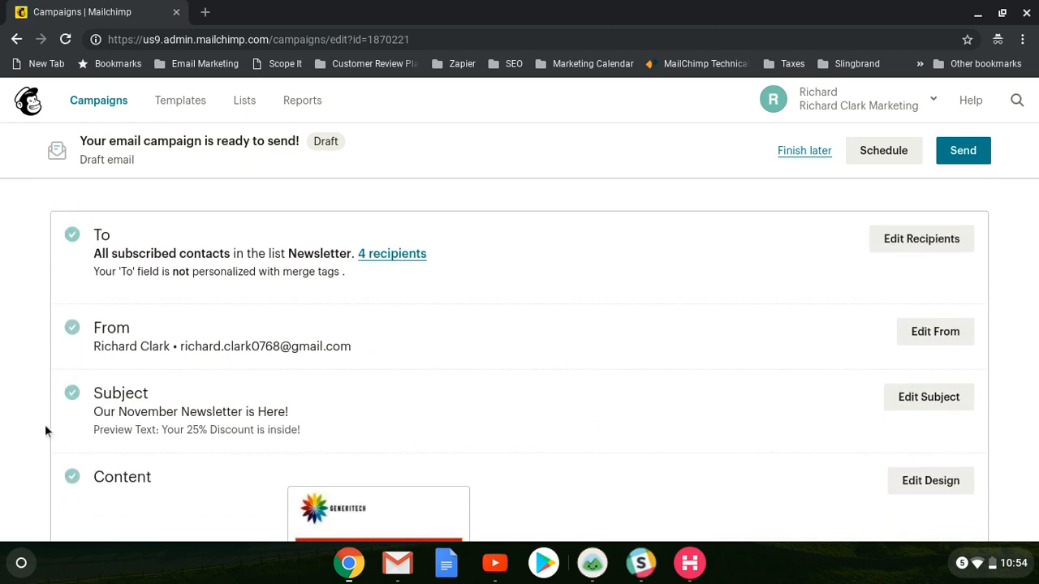
scroll(23, 412, up, 2)
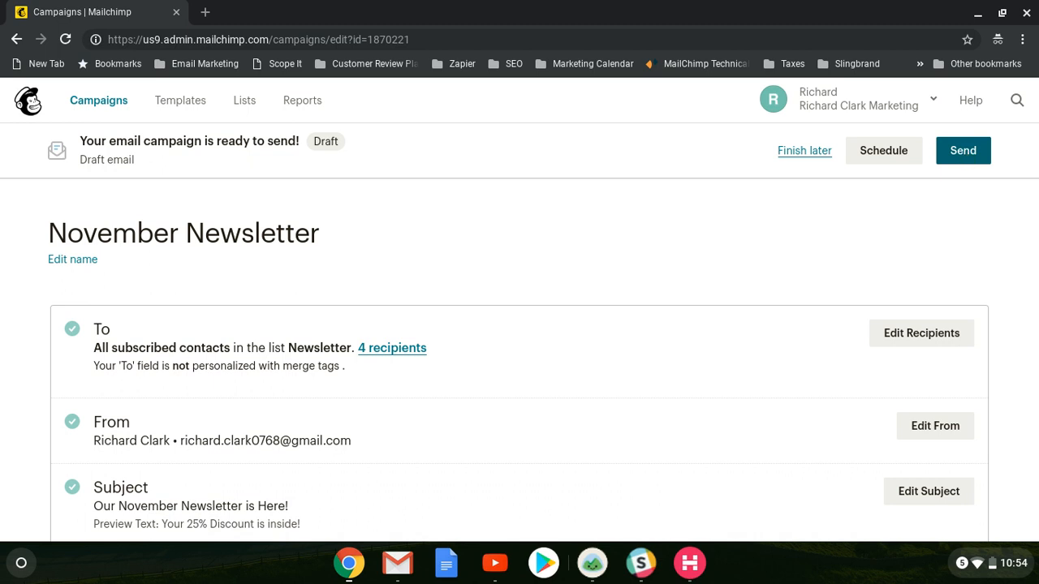
click(884, 156)
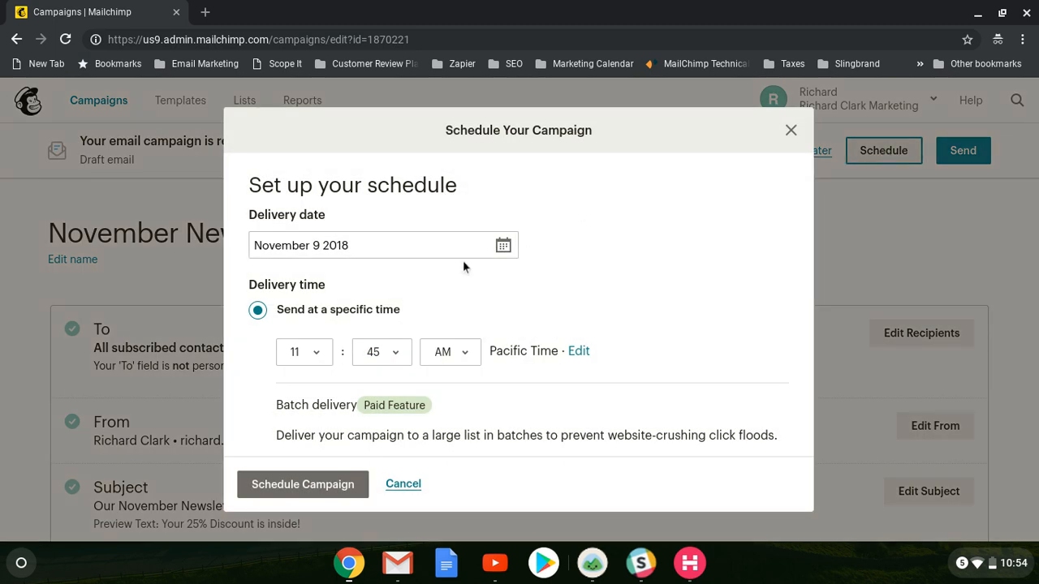
click(504, 246)
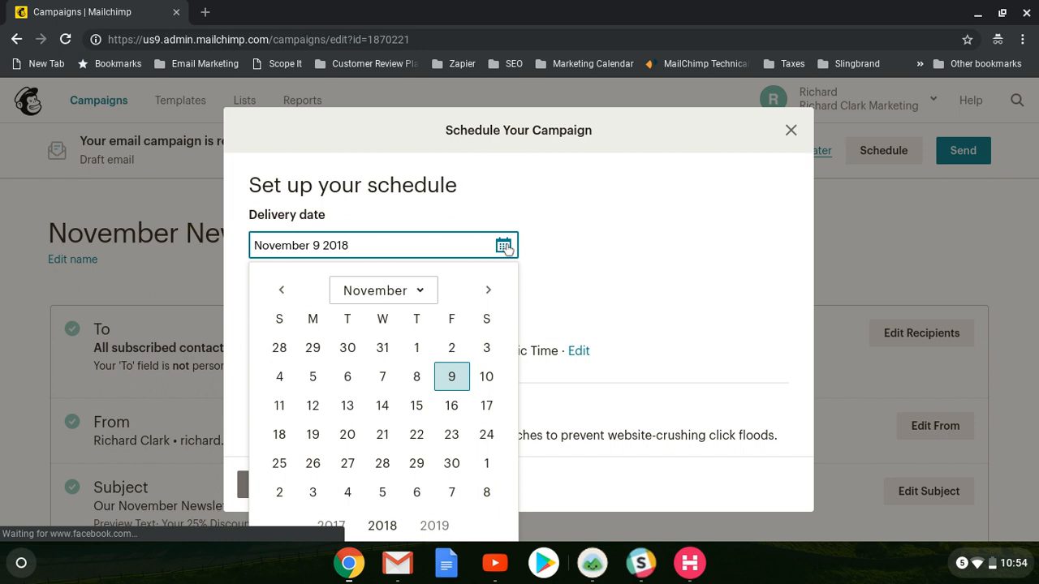
click(486, 378)
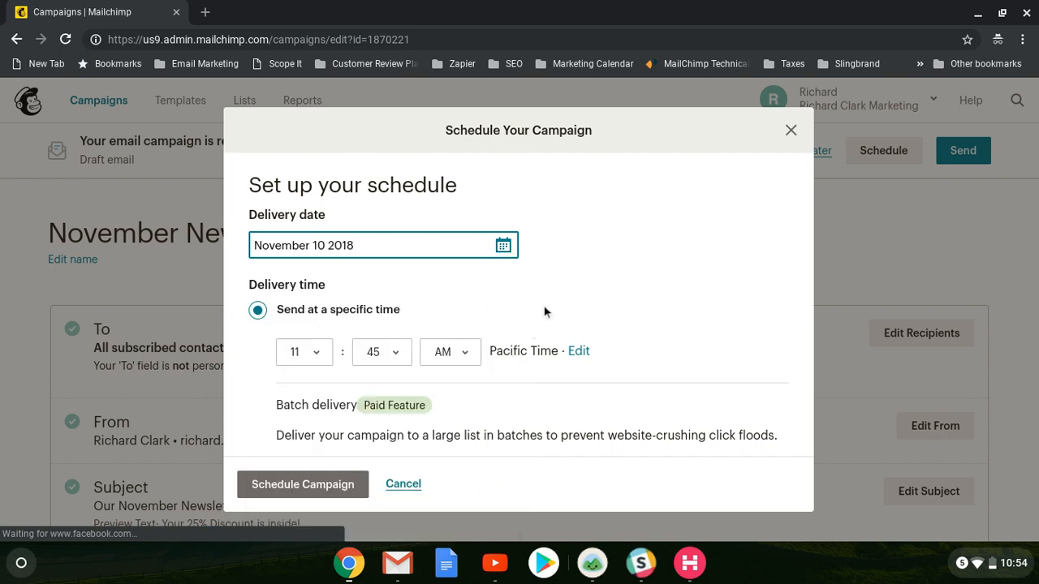
- Set the delivery time to 8:00 AM Pacific Time and schedule the campaign
click(321, 357)
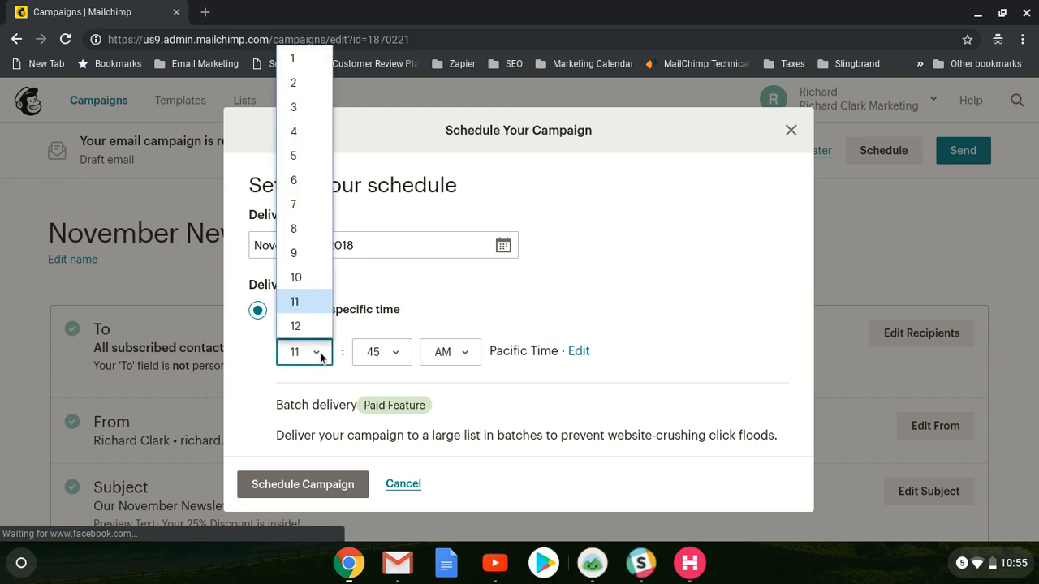
click(291, 229)
click(383, 354)
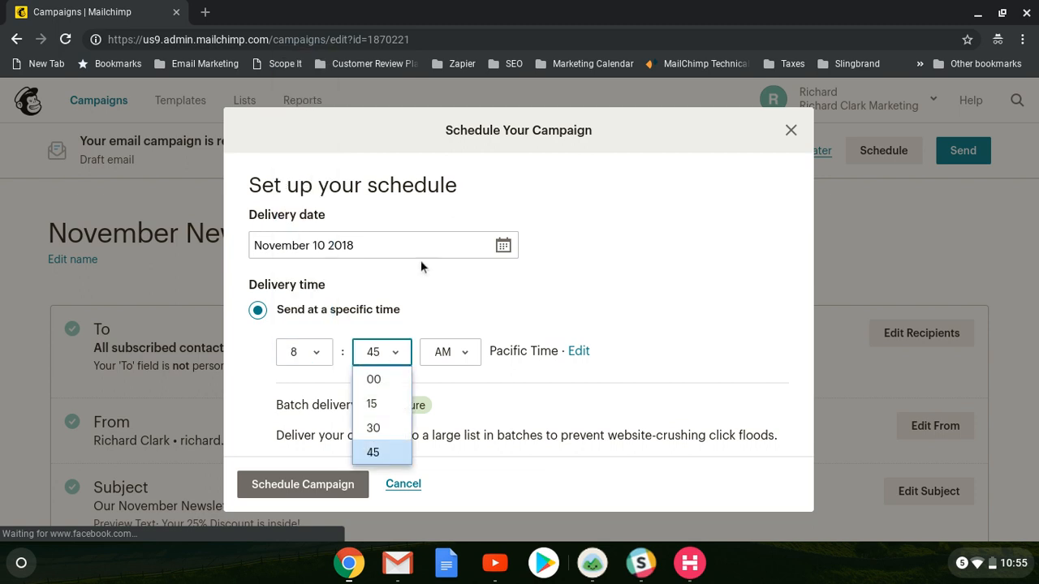
click(374, 380)
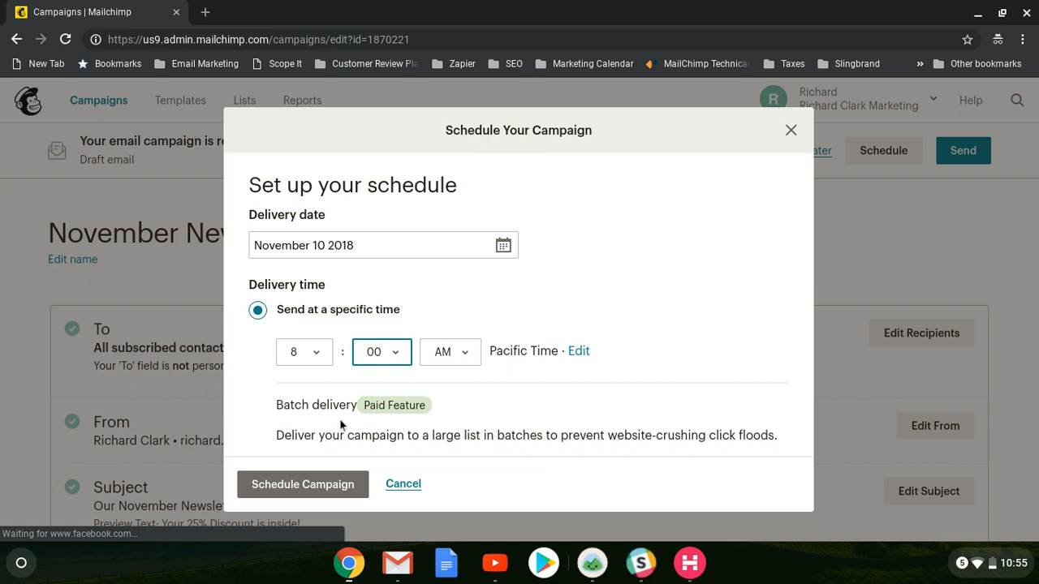
click(308, 485)
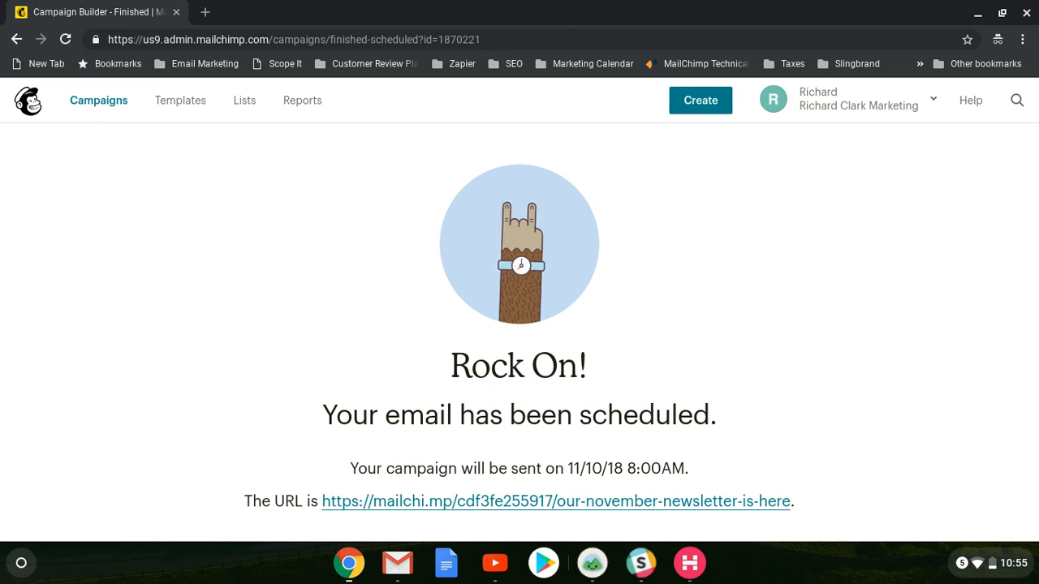
click(691, 568)
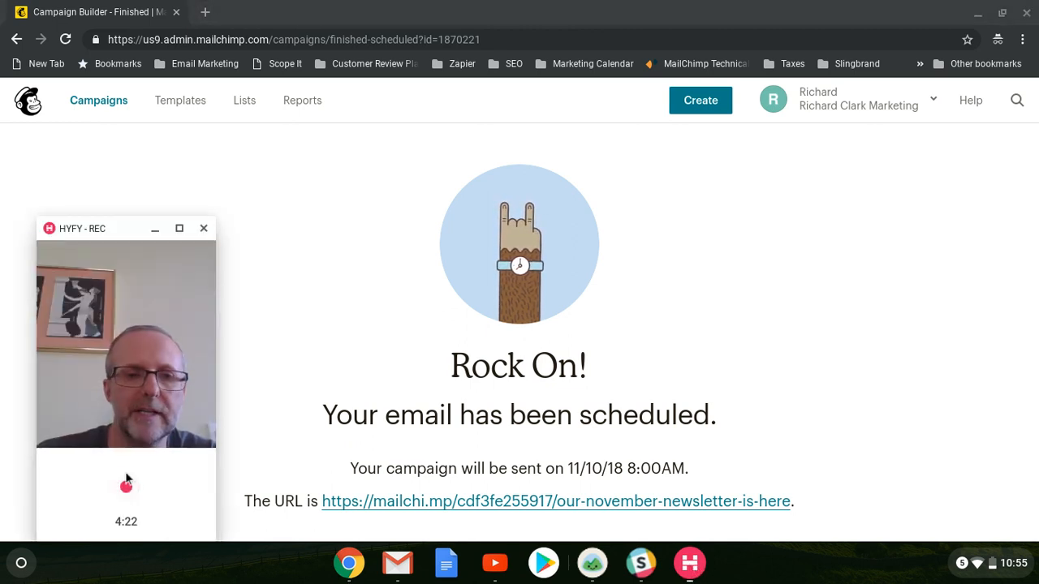